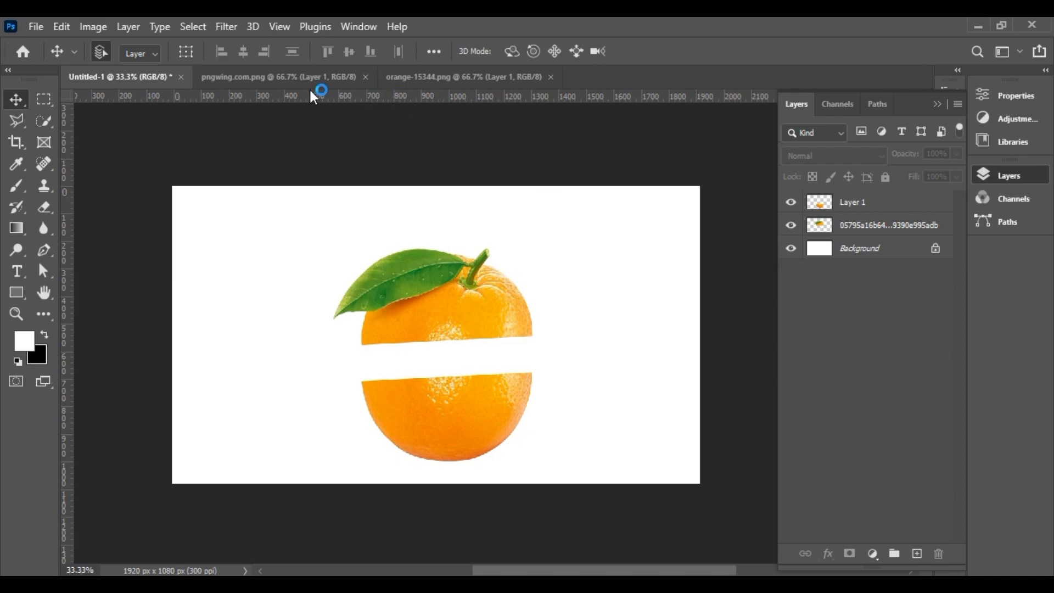
Bring the orange slice from orange-15344.png into the Untitled-1 document and place it over the cut orange
left_click(249, 80)
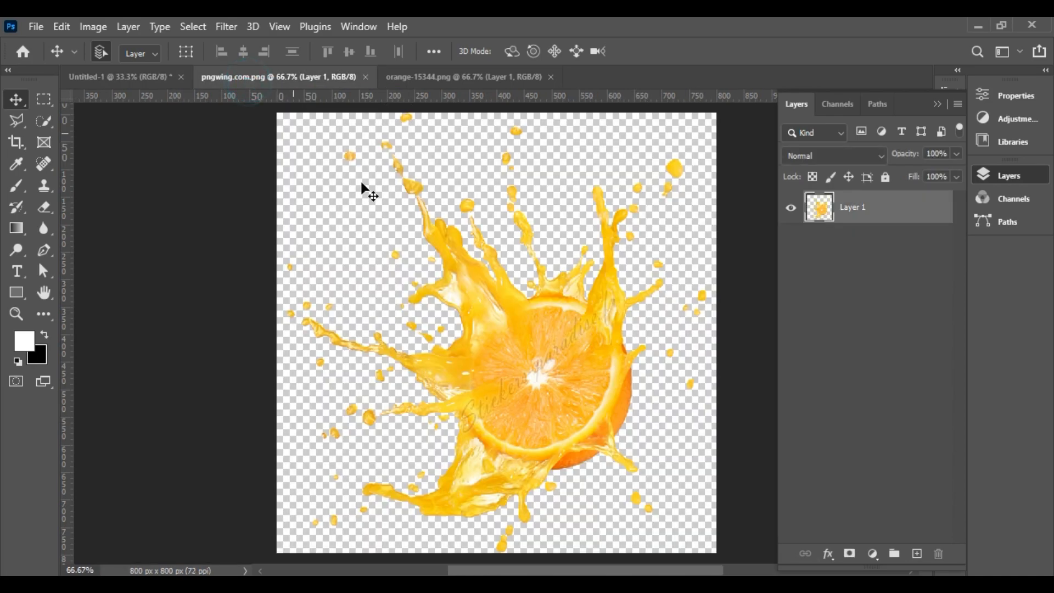
left_click(463, 85)
left_click_drag(482, 324, 136, 74)
left_click_drag(434, 325, 444, 329)
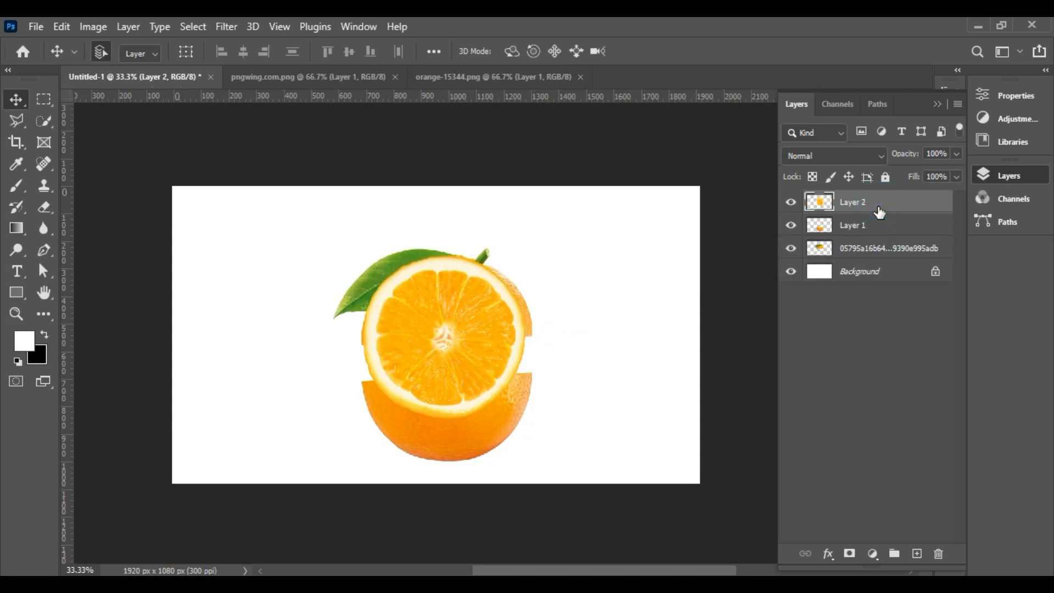
Duplicate the orange slice layer and hide the copy
key("ctrl+j")
left_click(790, 202)
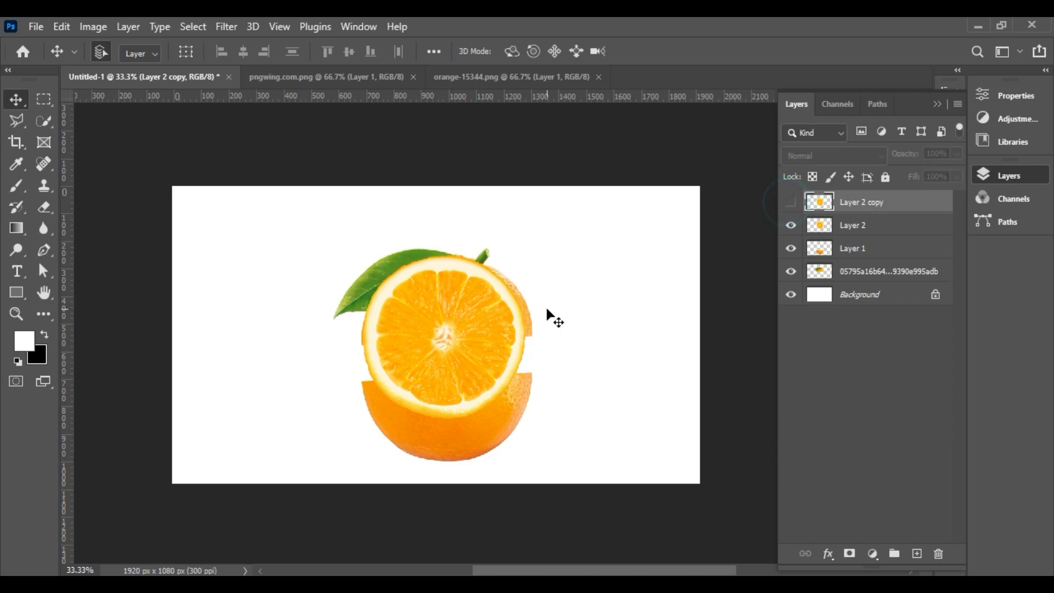
Transform Layer 2 to about 107.5% width and 32.8% height with a slight skew, fitting the slice onto the lower half's cut face
left_click(845, 225)
key("ctrl+t")
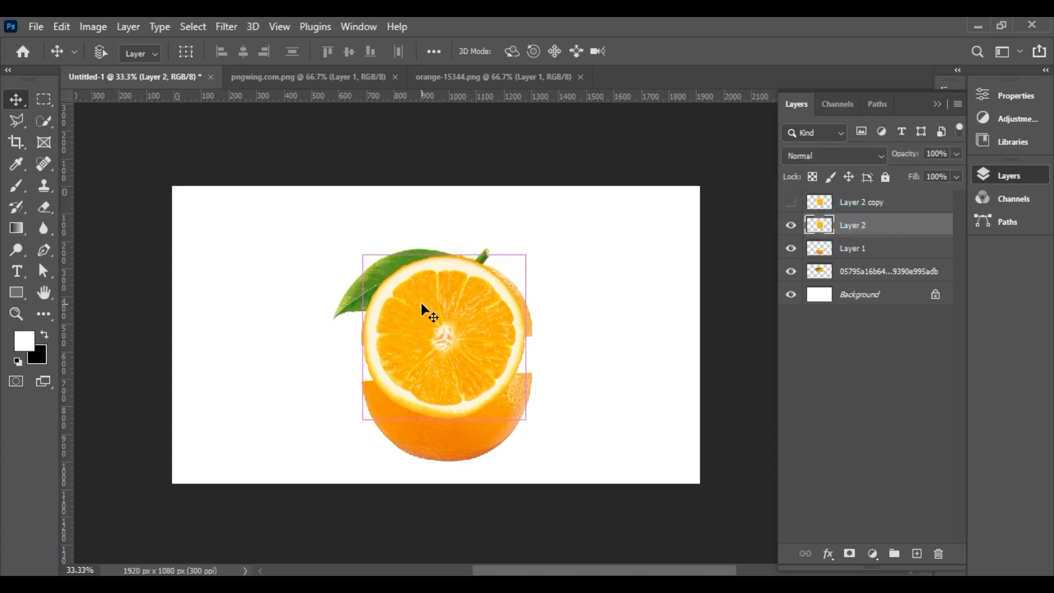
left_click_drag(453, 359, 449, 400)
left_click_drag(523, 379, 533, 388)
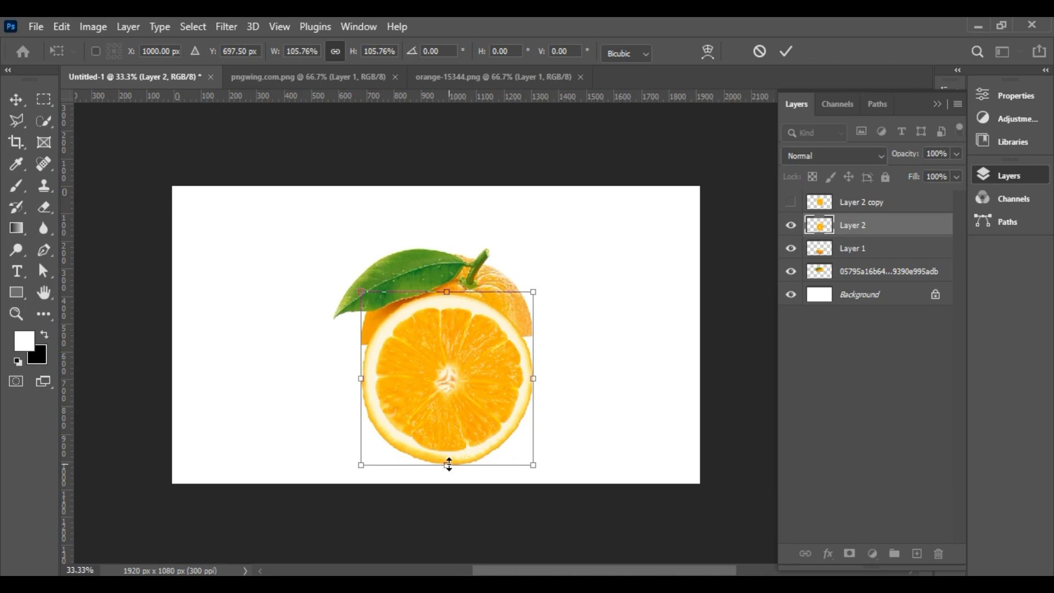
left_click_drag(448, 465, 459, 372)
left_click_drag(532, 382, 534, 379)
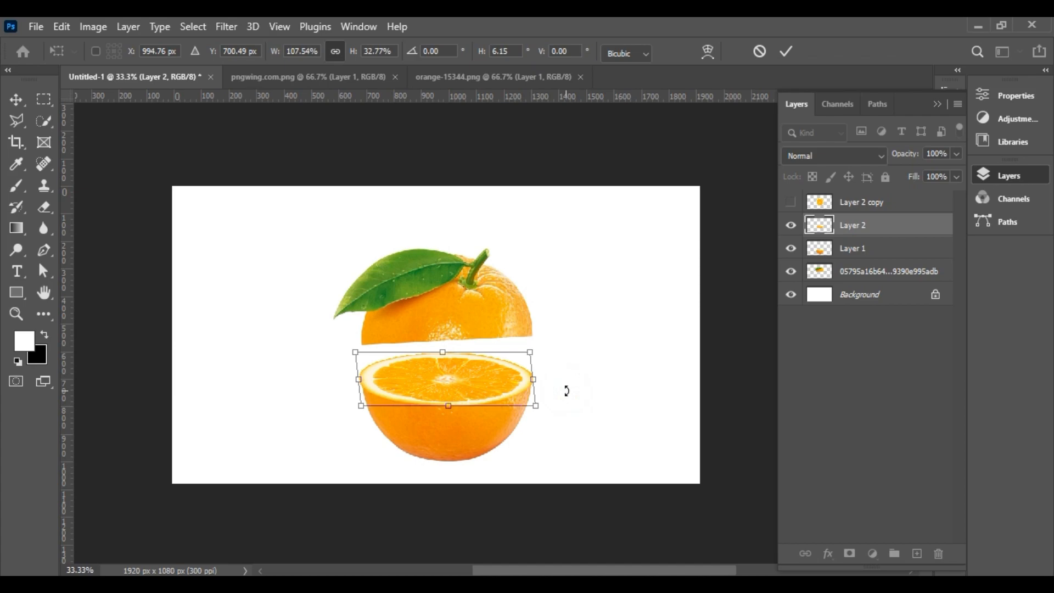
key("Return")
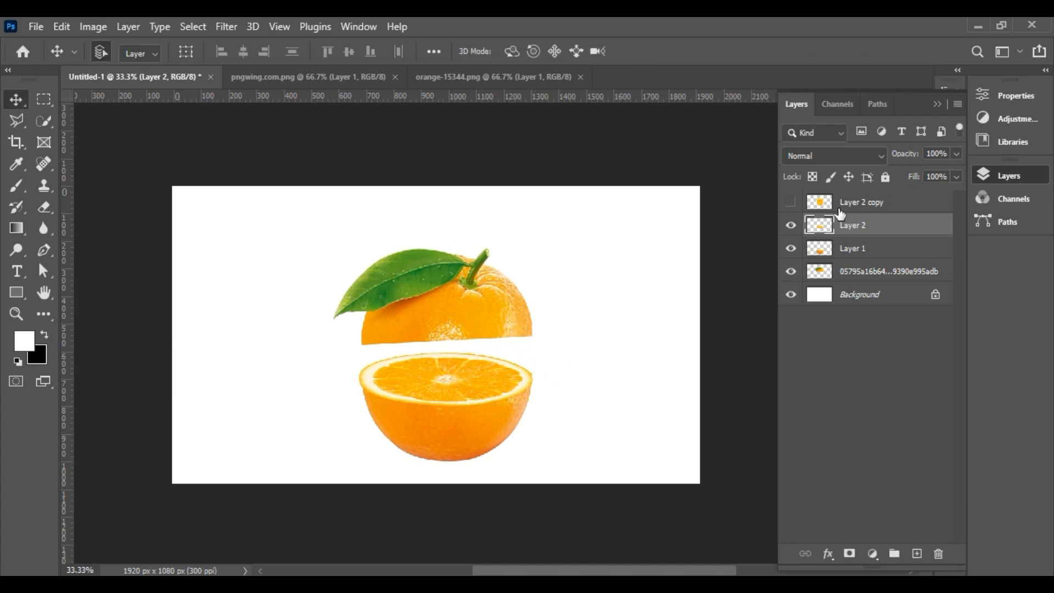
Show Layer 2 copy and transform it to about 108.5% width and 20.3% height, tilted about -2°, to fit the upper half's cut face
left_click(793, 202)
left_click(848, 203)
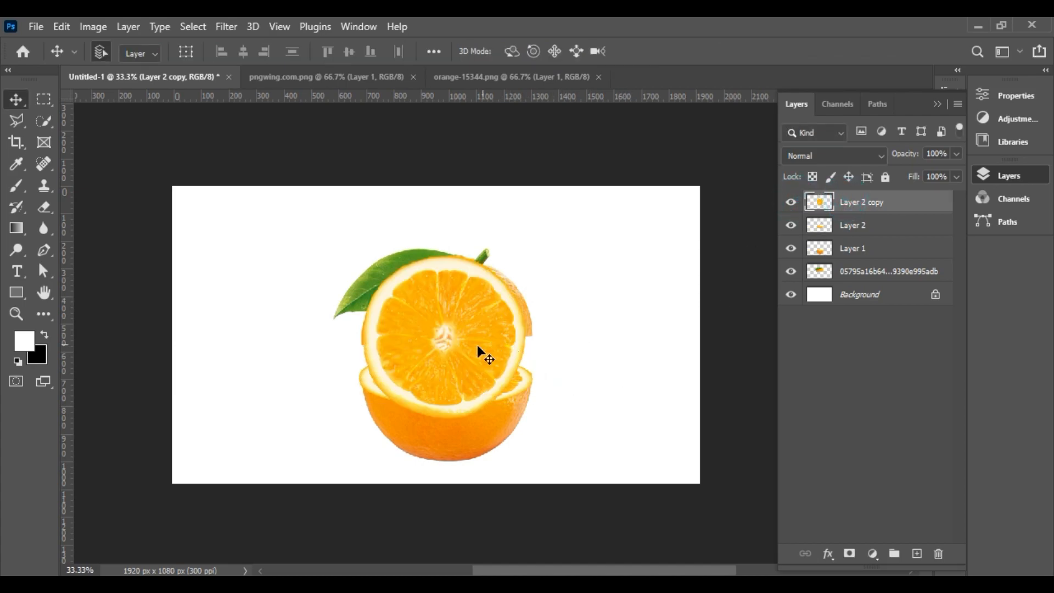
key("ctrl+t")
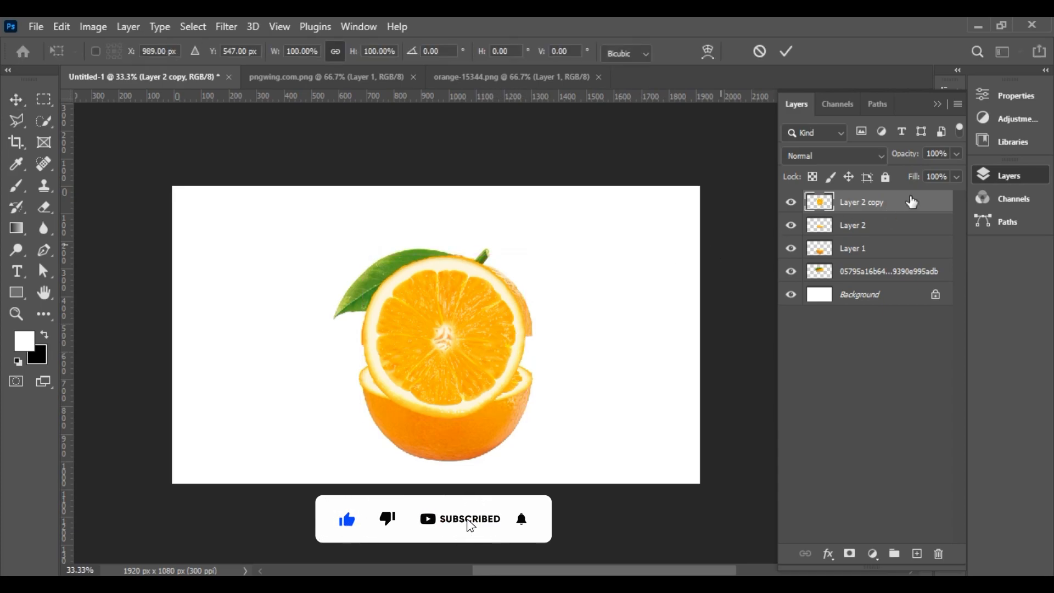
left_click(887, 200)
key("ctrl+t")
left_click(17, 100)
key("ctrl+t")
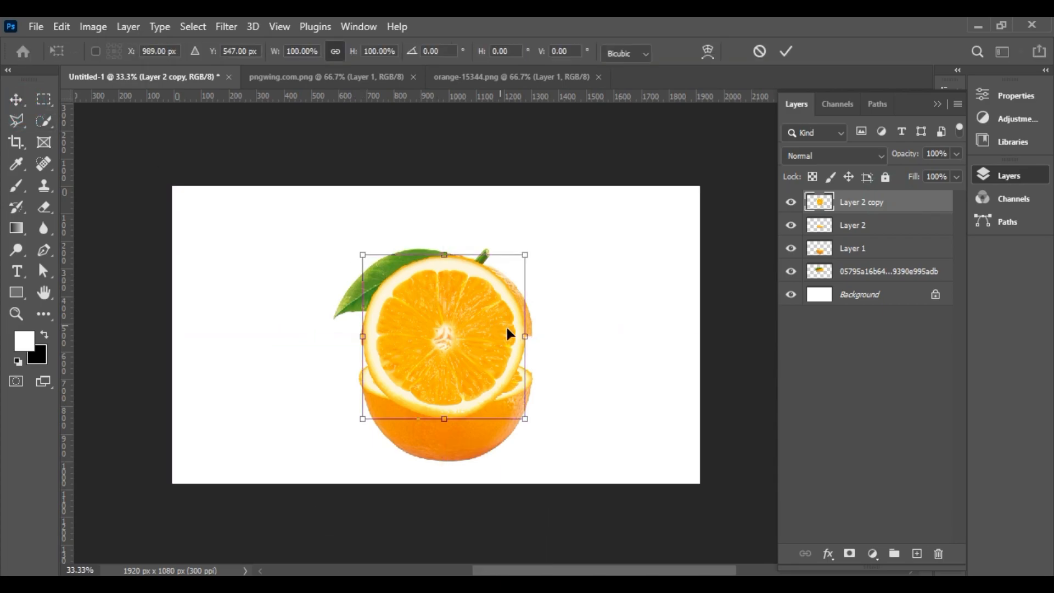
left_click_drag(530, 338, 537, 337)
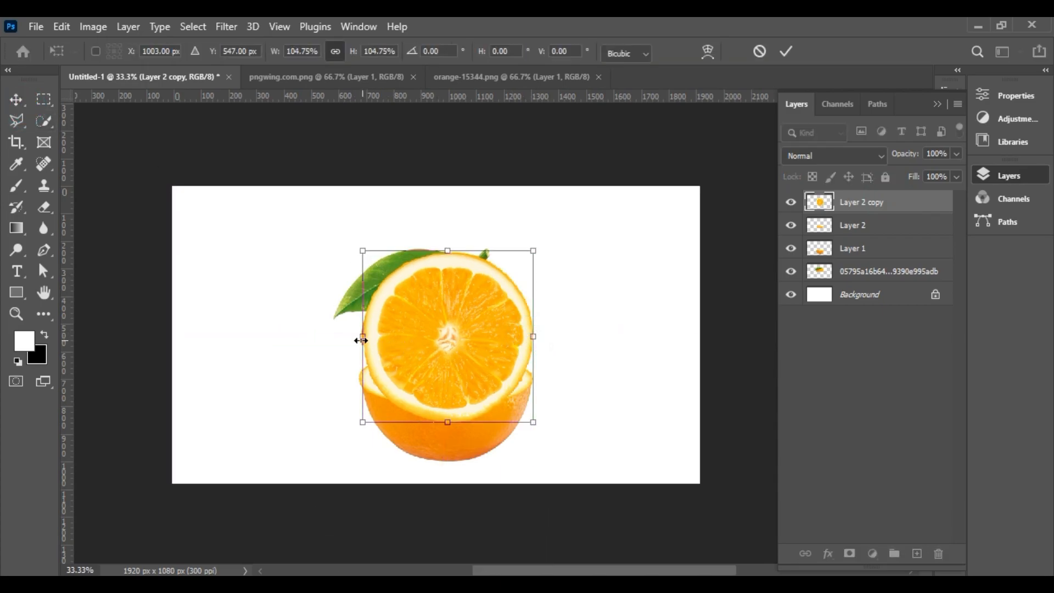
left_click_drag(360, 334, 357, 334)
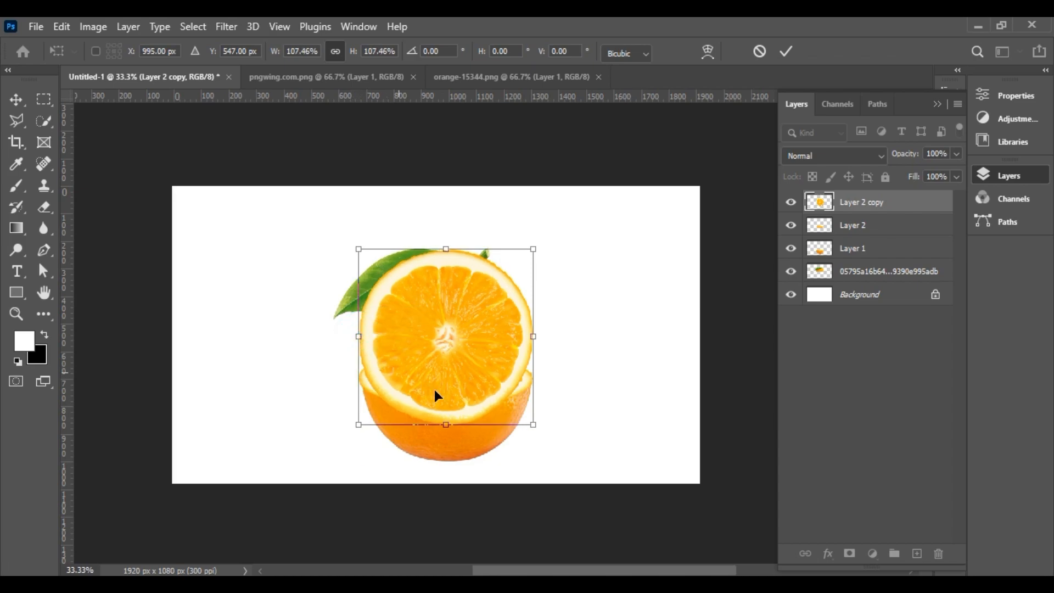
left_click_drag(447, 425, 460, 347)
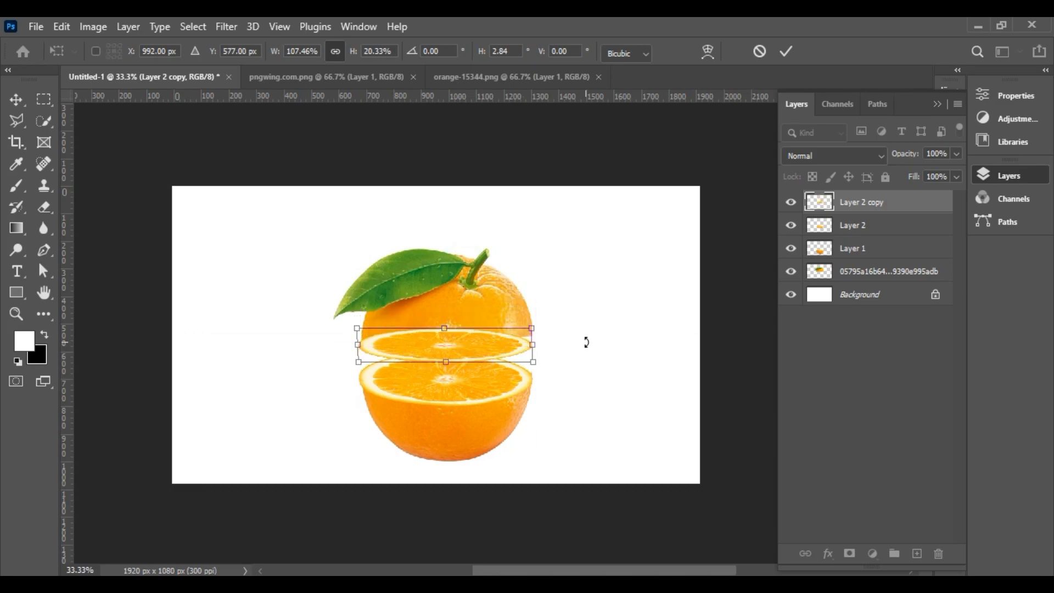
left_click_drag(533, 346, 536, 346)
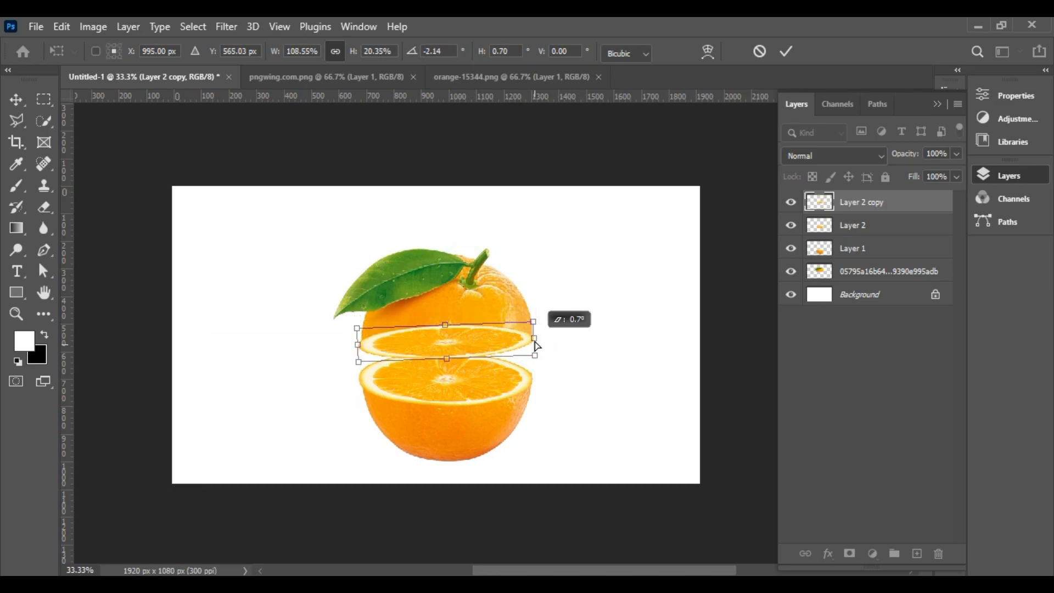
left_click(859, 235)
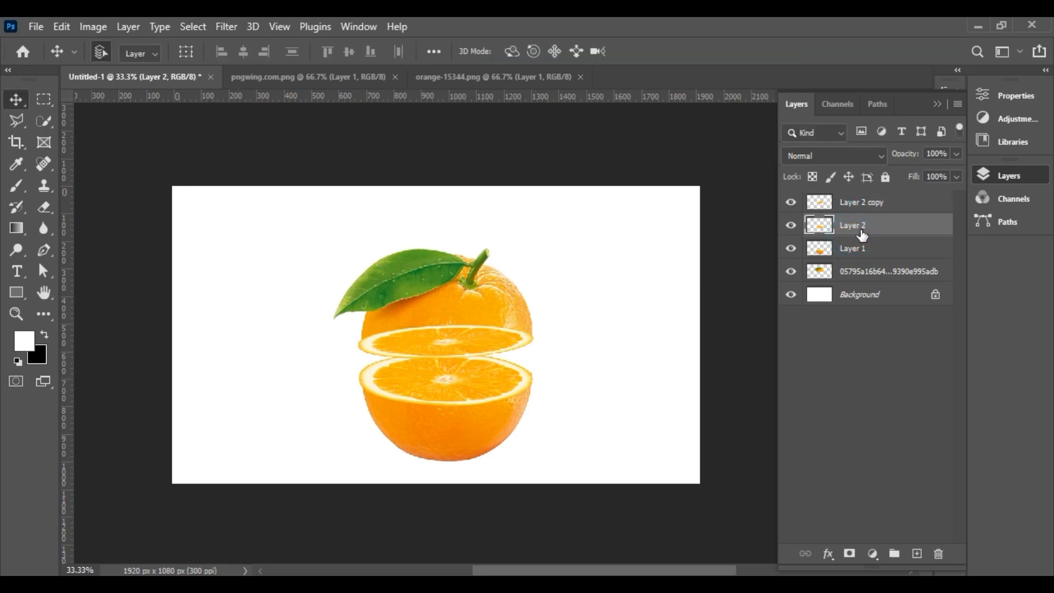
Select Layer 2 copy together with the upper orange half layer and nudge both slightly upward, away from the lower half
left_click(869, 202)
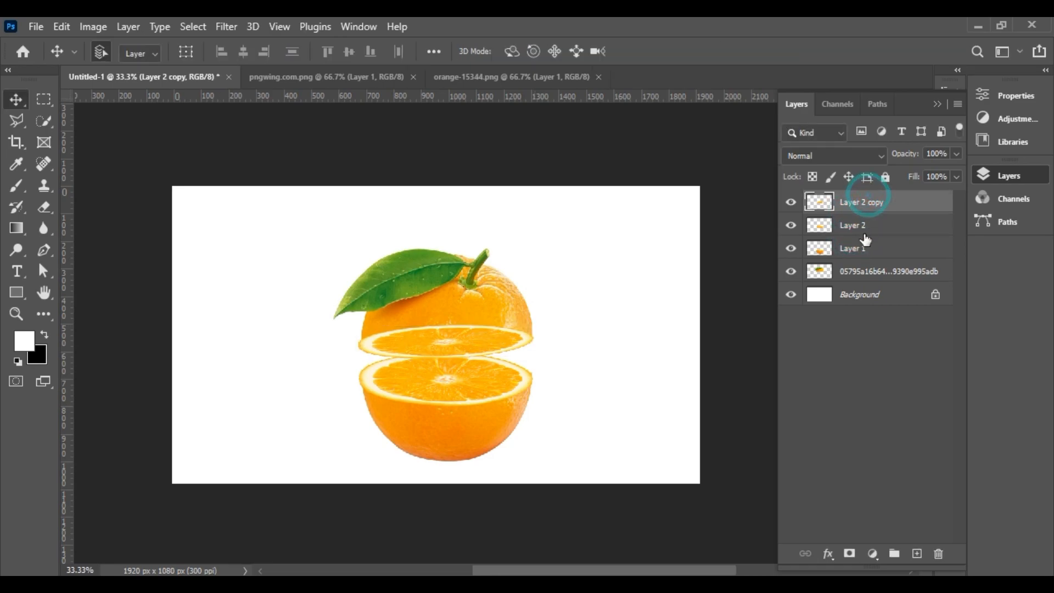
left_click(853, 272, "ctrl")
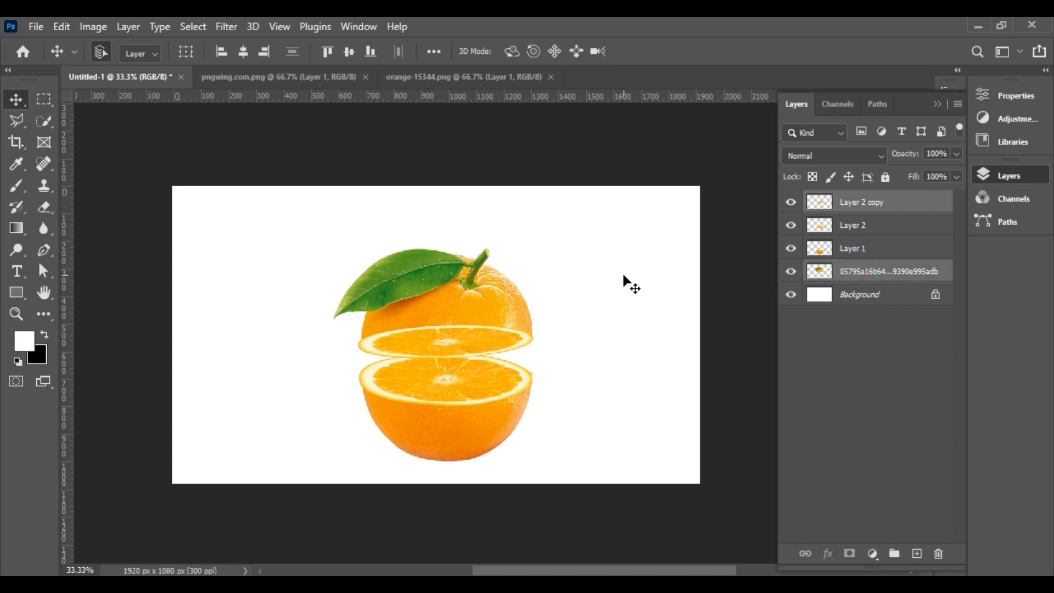
key("shift+Up")
key("shift+Up")
key("shift+Up")
key("shift+Up")
key("shift+Up")
key("shift+Up")
key("shift+Up")
key("shift+Up")
key("shift+Up")
key("Down")
key("Down")
key("Down")
key("Down")
key("Down")
key("Down")
key("Down")
key("Down")
key("Down")
key("Down")
key("Down")
key("Down")
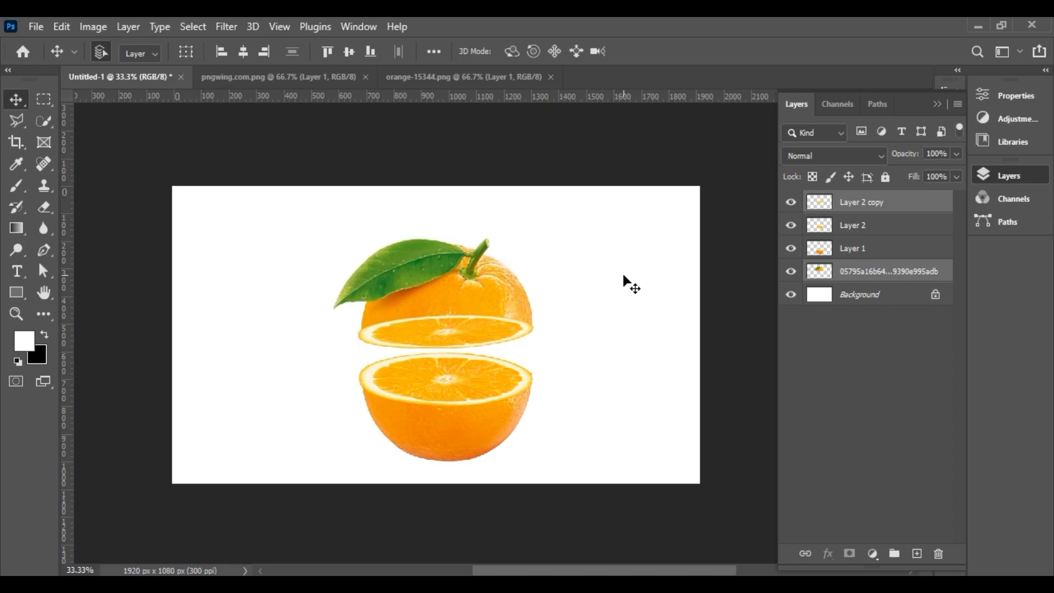
Move the upper orange half layer directly beneath Layer 2 copy in the layer order
left_click(868, 277)
left_click_drag(887, 275, 900, 217)
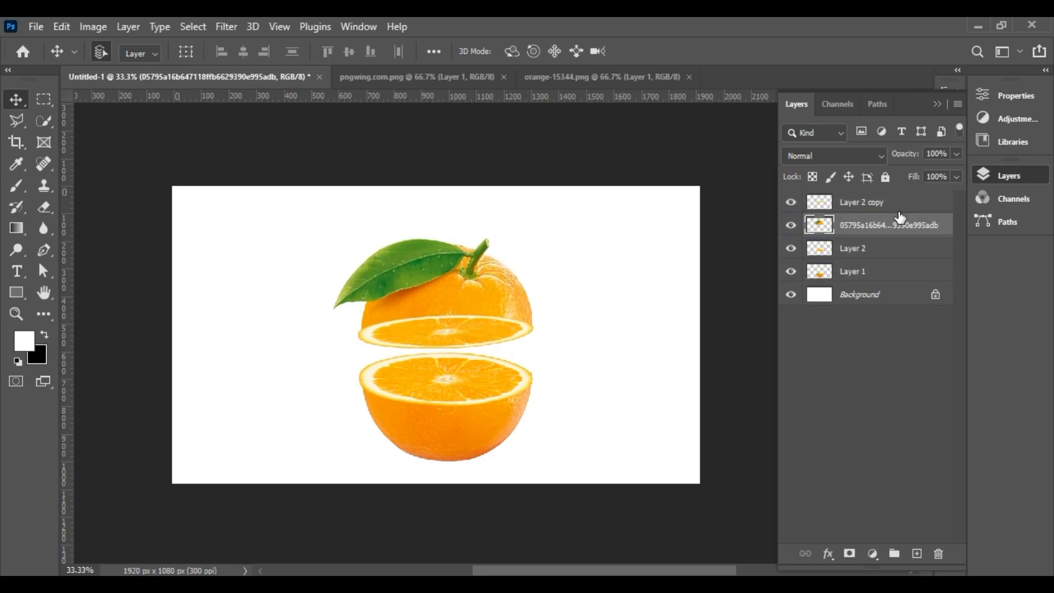
left_click(867, 253)
Select the upper orange half and Layer 2 copy and nudge them further up to widen the gap
left_click(871, 221)
left_click(879, 201, "ctrl")
key("shift+Up")
key("shift+Up")
key("shift+Up")
key("shift+Up")
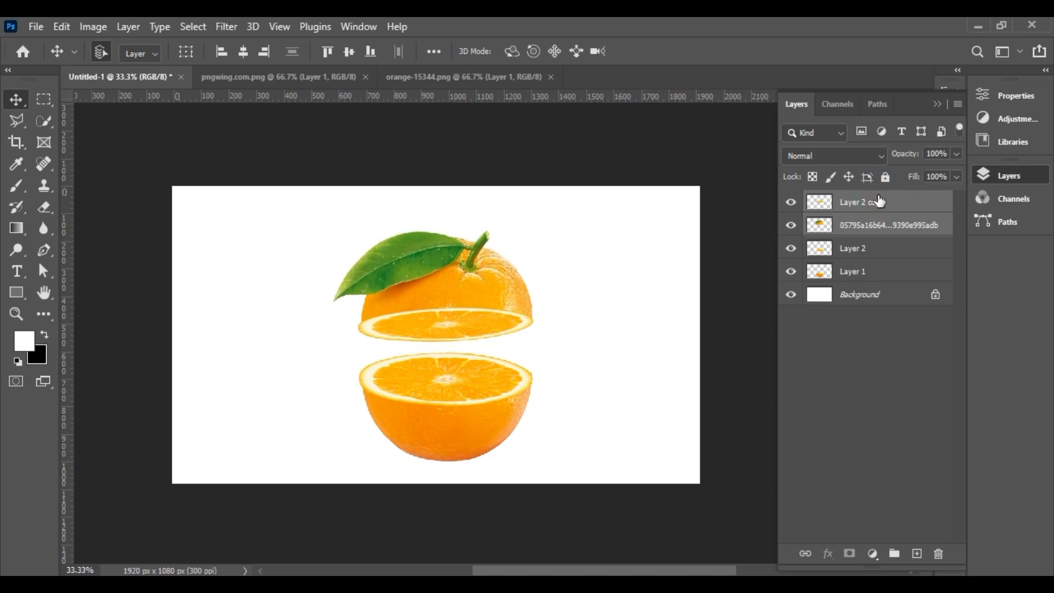
Select Layer 2 and Layer 1 and nudge the lower orange half slightly upward
left_click(861, 252)
left_click(860, 276, "ctrl")
key("shift+Up")
key("shift+Up")
key("shift+Up")
key("Down")
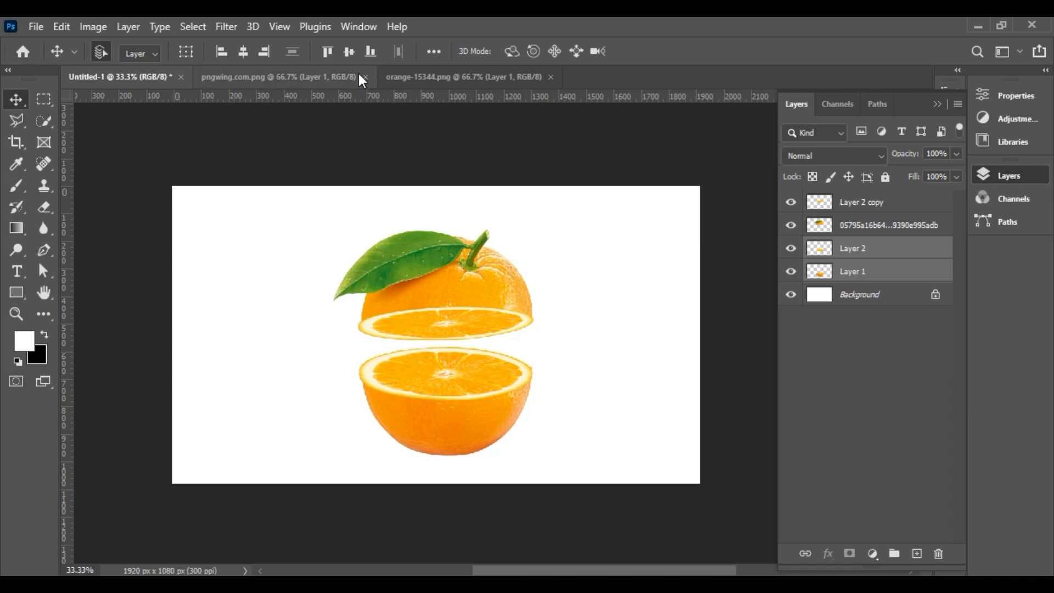
Bring the juice splash from pngwing.com.png into Untitled-1, position it over the orange, and place its layer on top
left_click(358, 77)
left_click_drag(502, 365, 472, 323)
left_click_drag(516, 357, 483, 373)
left_click_drag(871, 248, 892, 202)
Group the four orange layers from Layer 2 copy to Layer 1 and move the splash layer beneath the group
left_click(861, 225)
left_click(856, 295, "shift")
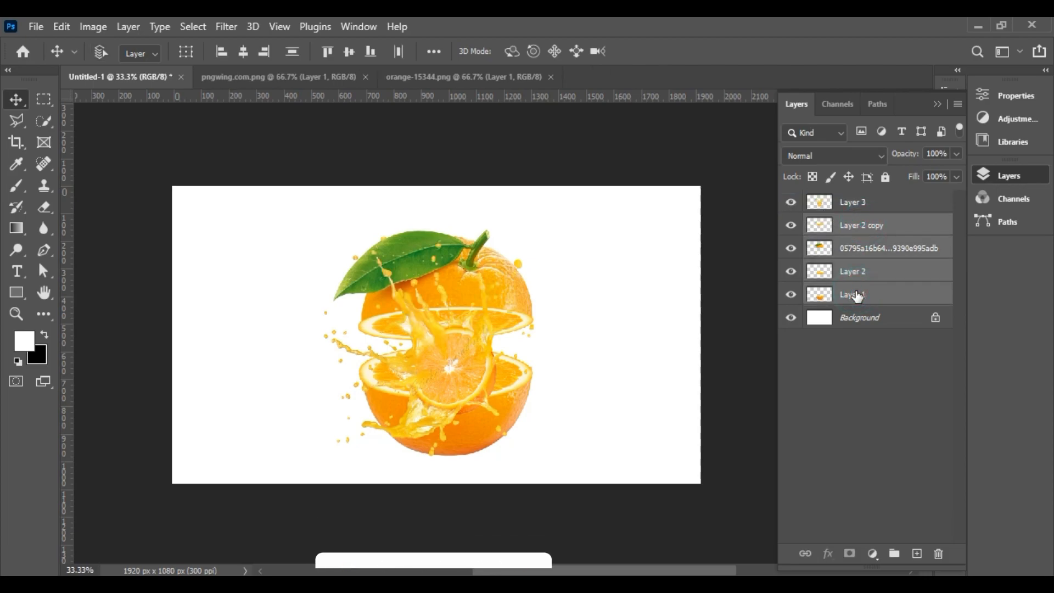
key("ctrl+g")
left_click_drag(882, 207, 882, 235)
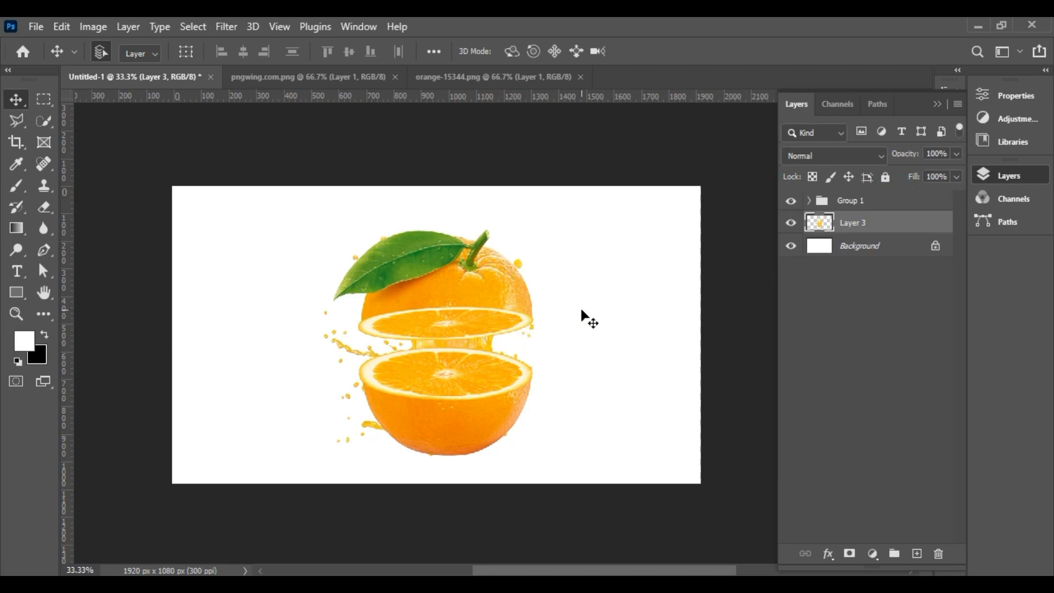
Enlarge the splash on Layer 3 and reposition it so the drops spread out around the orange
key("ctrl+t")
key("ctrl+minus")
left_click(11, 101)
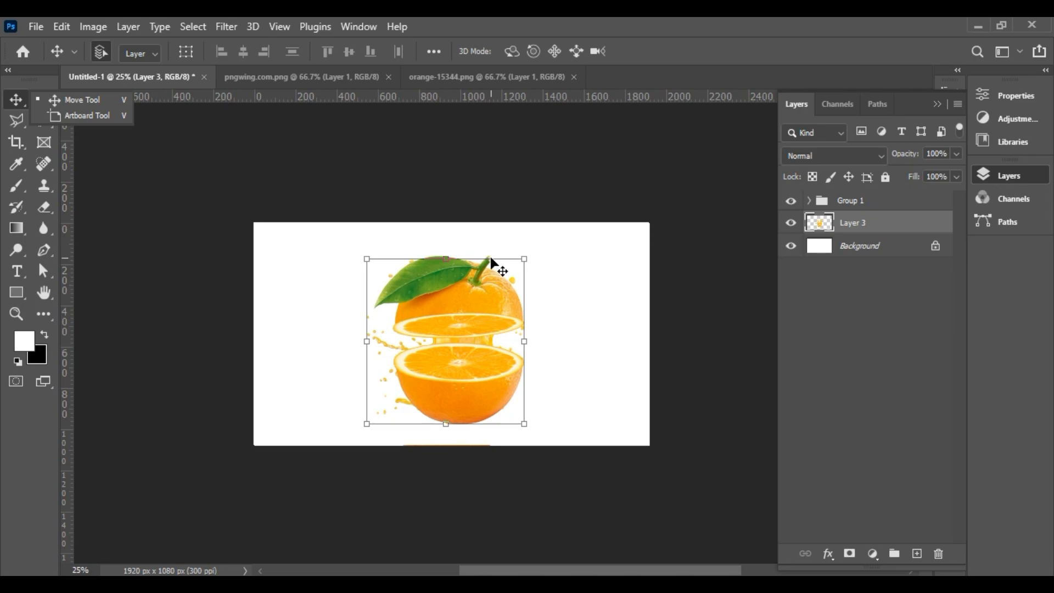
key("ctrl+t")
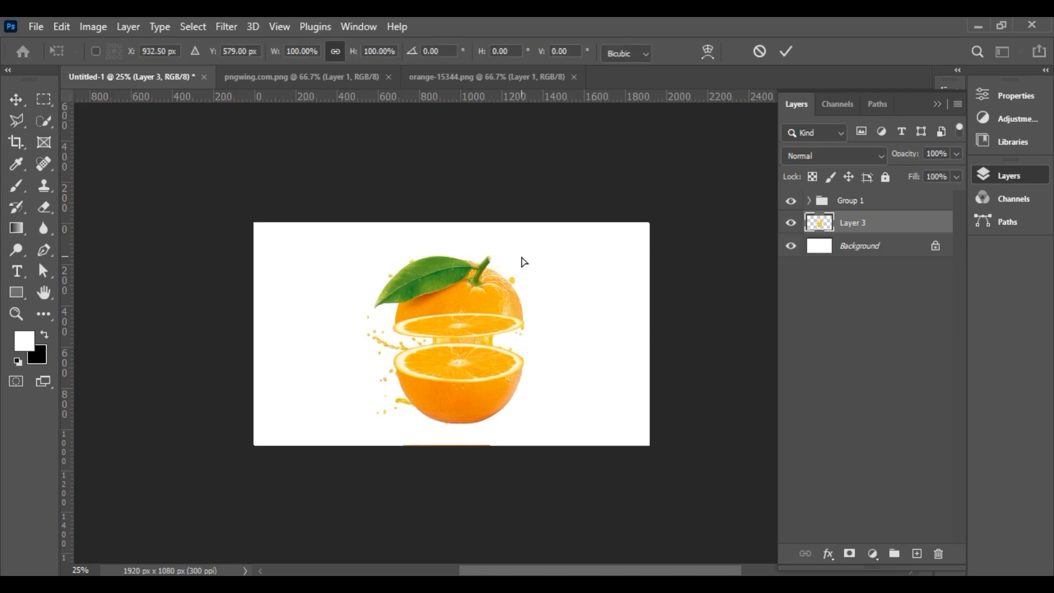
left_click(885, 221)
key("ctrl+t")
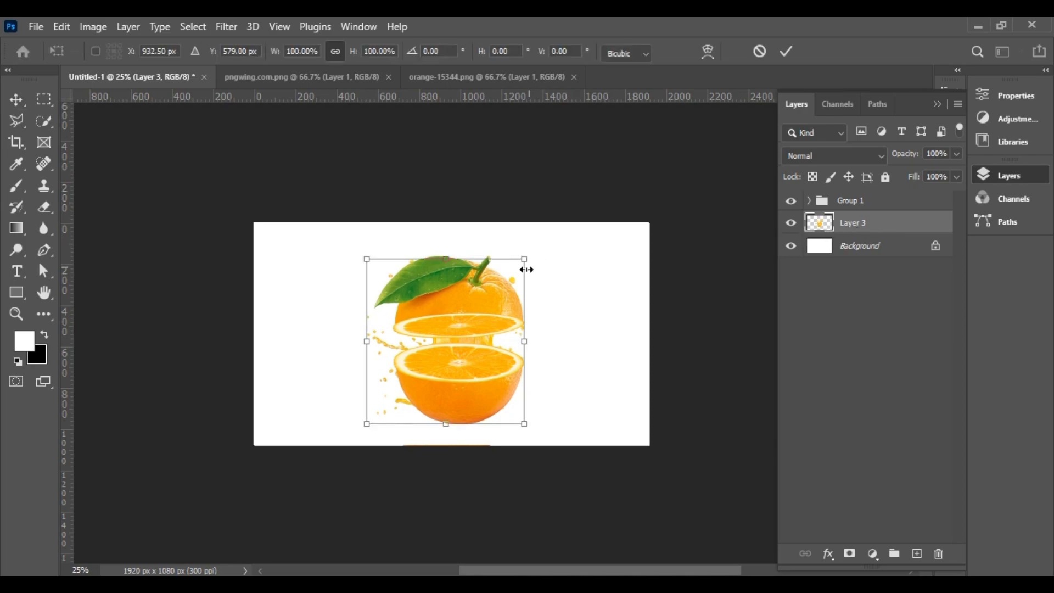
left_click_drag(526, 263, 564, 223)
left_click_drag(525, 346, 504, 366)
left_click(875, 313)
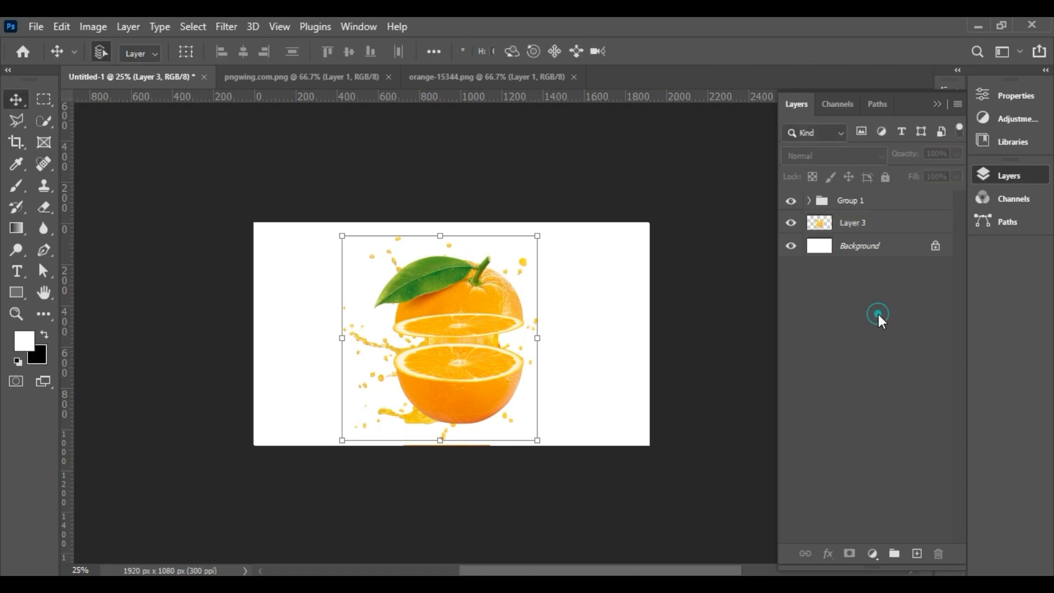
Scale Group 1 and Layer 3 down together and move them to the middle of the canvas
left_click(872, 220)
left_click(874, 202, "shift")
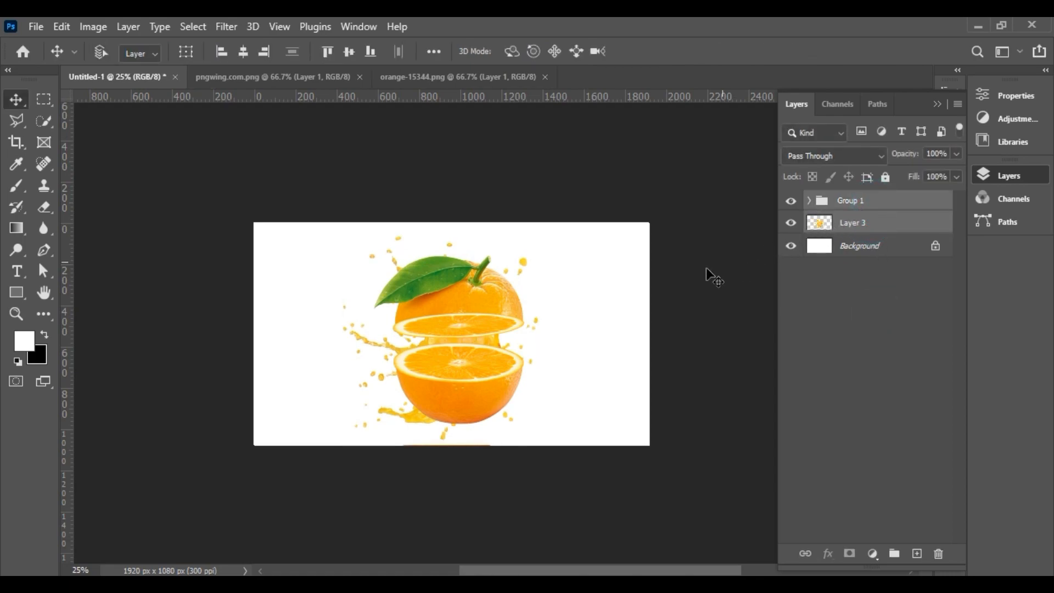
key("ctrl+t")
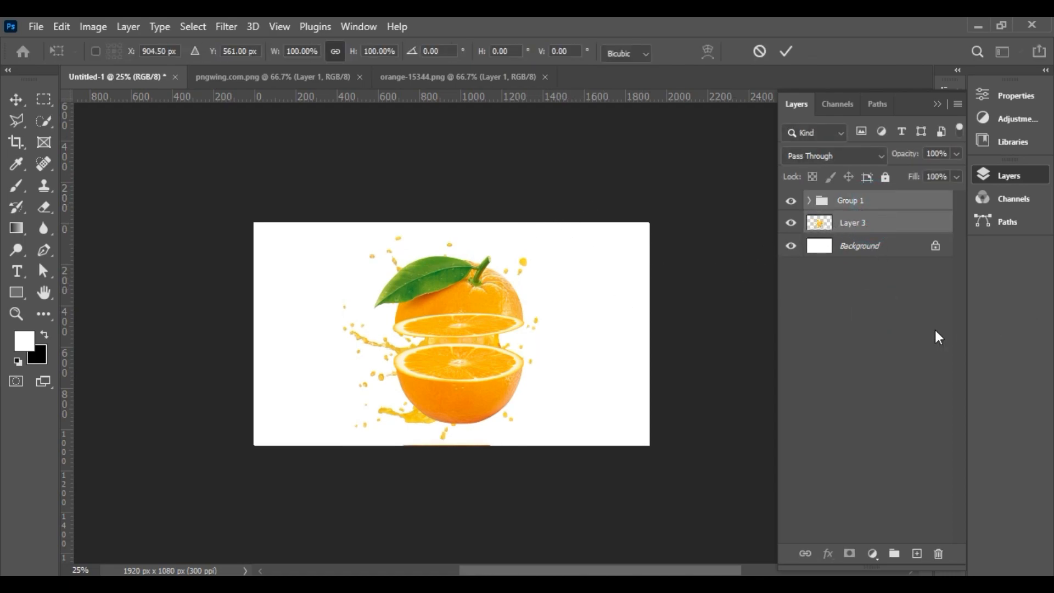
left_click(787, 51)
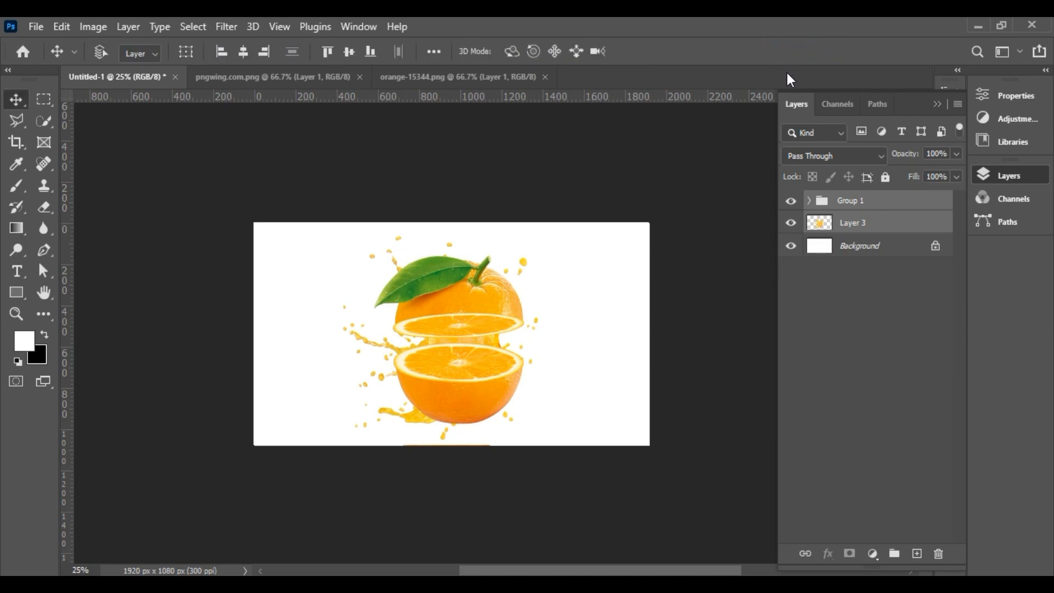
key("ctrl+t")
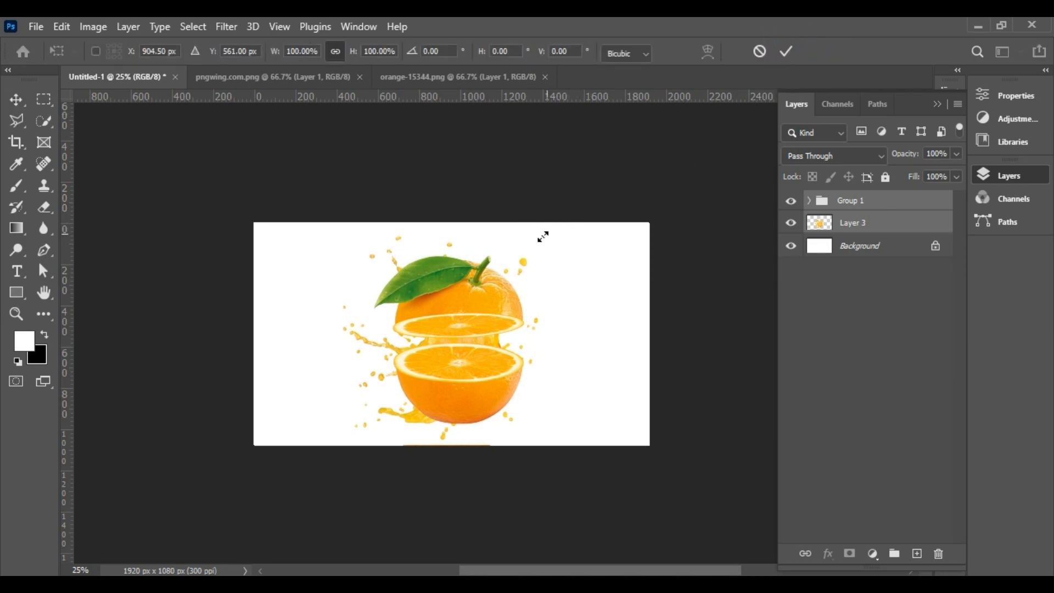
left_click_drag(534, 237, 494, 269)
left_click_drag(450, 321, 480, 305)
left_click(593, 311)
left_click(841, 310)
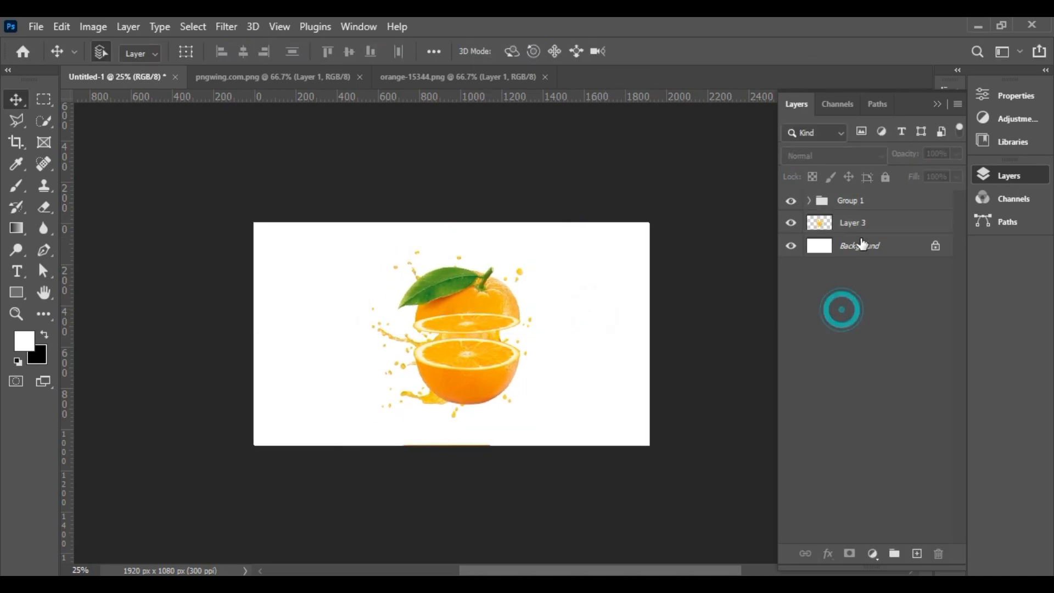
Add a new layer above Group 1 and set up a soft round brush with 0% hardness and 448 px size
left_click(874, 202)
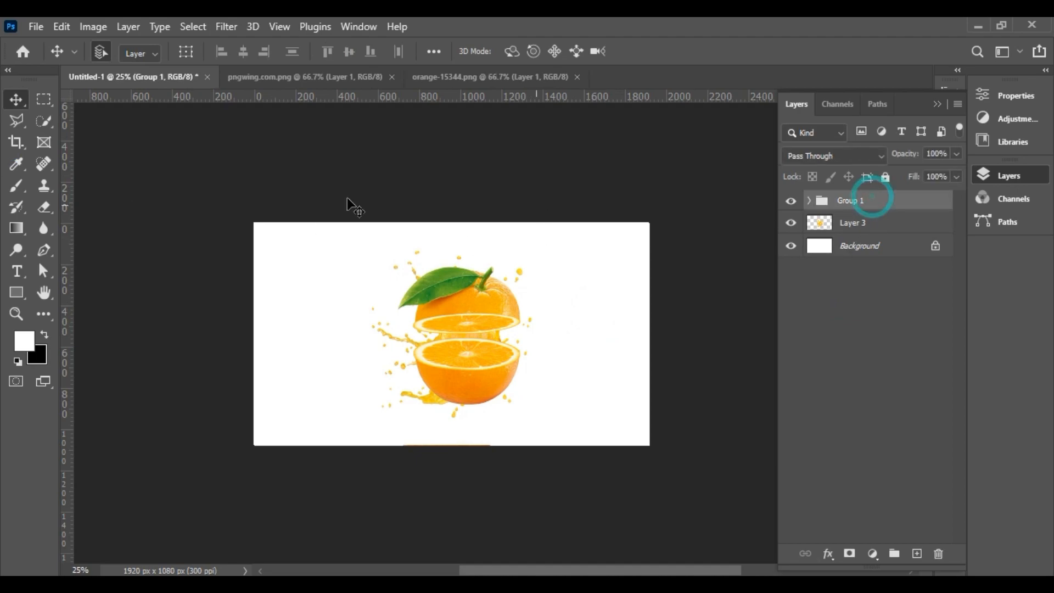
left_click_drag(18, 192, 77, 190)
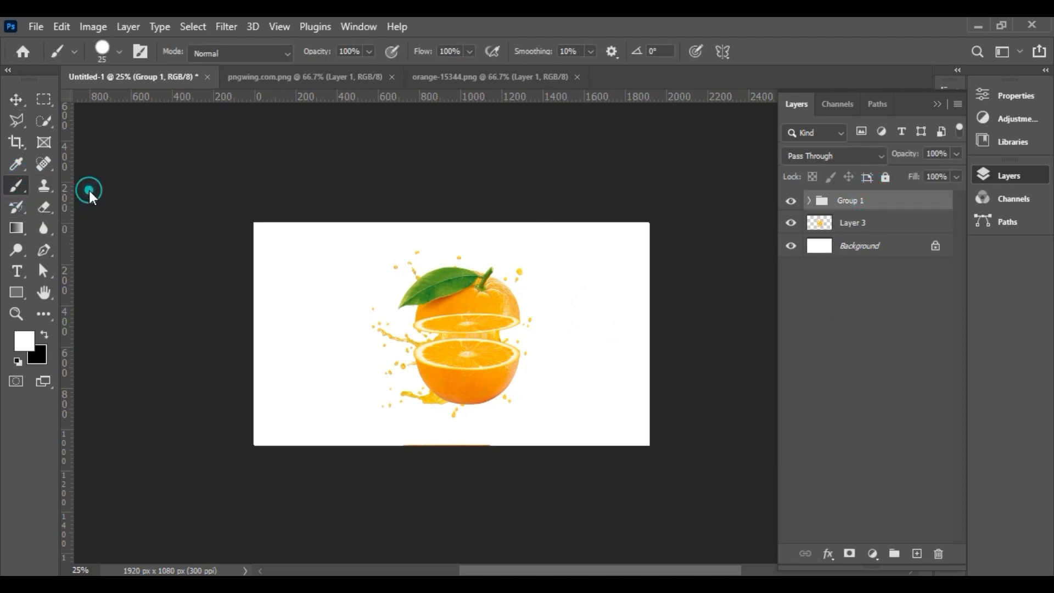
left_click(102, 52)
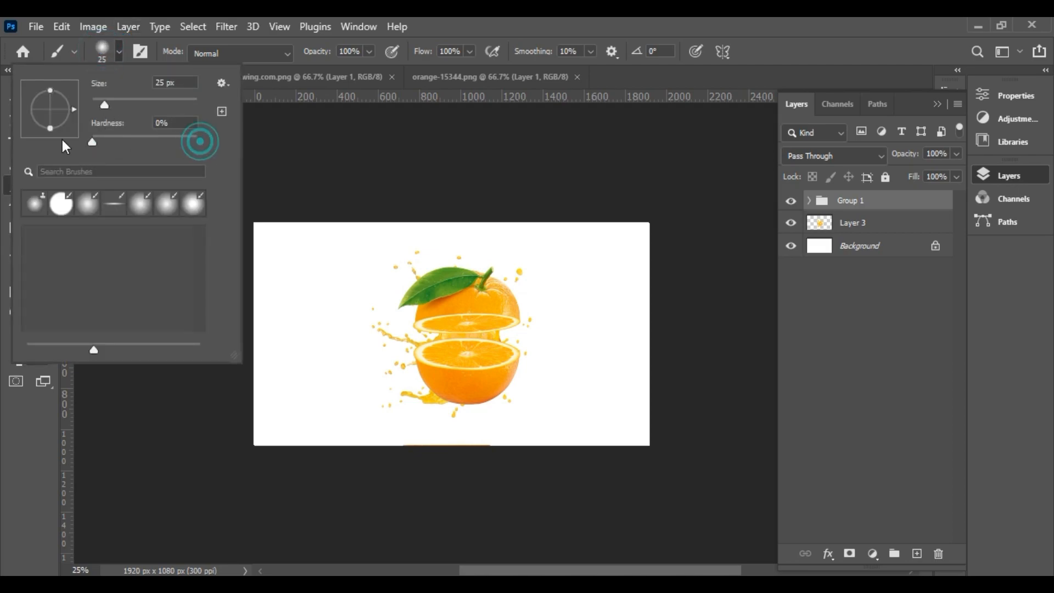
mouse_move(105, 104)
left_mouse_down()
mouse_move(147, 117)
mouse_move(156, 107)
left_mouse_up()
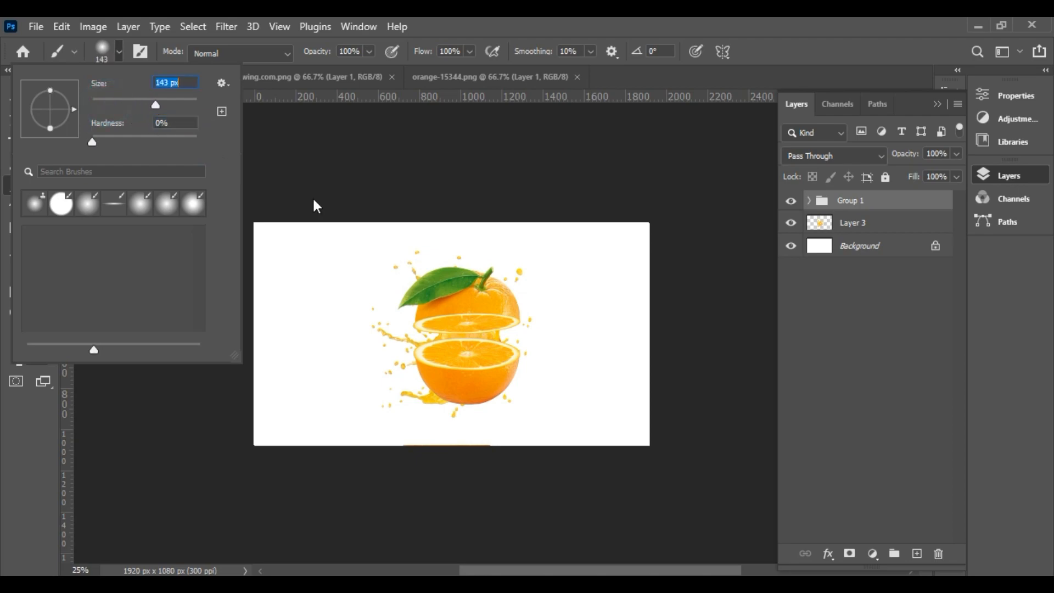
left_click(916, 554)
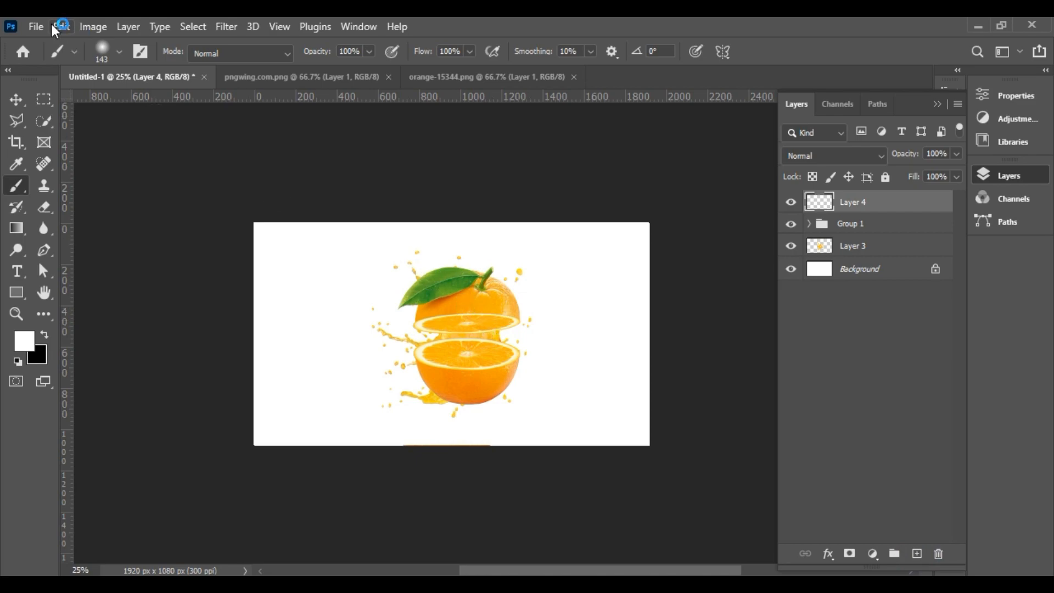
left_click(120, 50)
left_click_drag(156, 105, 183, 105)
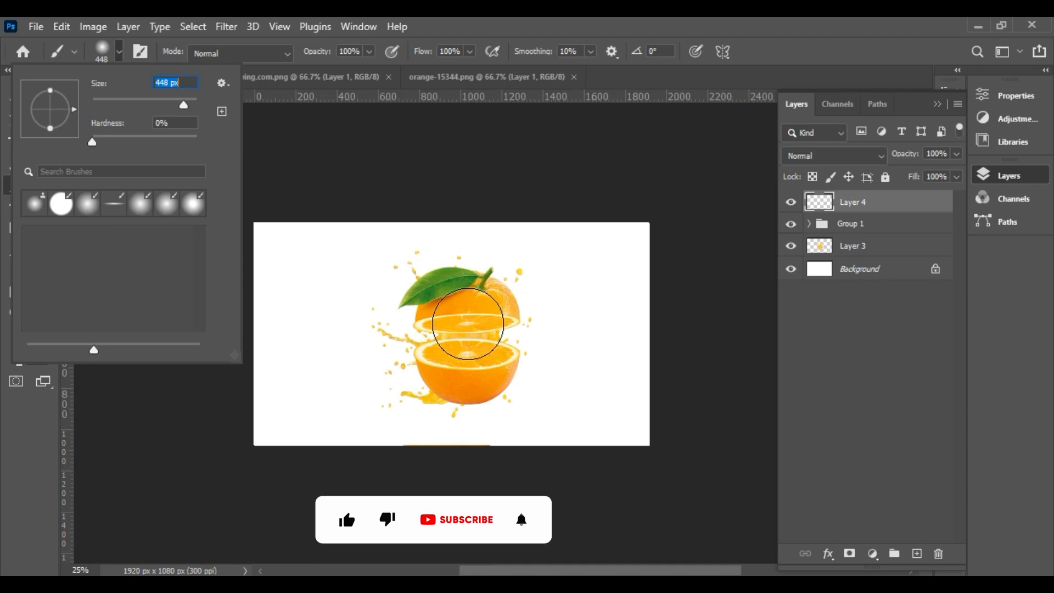
Undo the trial white dab and paint a single soft black dab over the middle of the orange
left_click(467, 323)
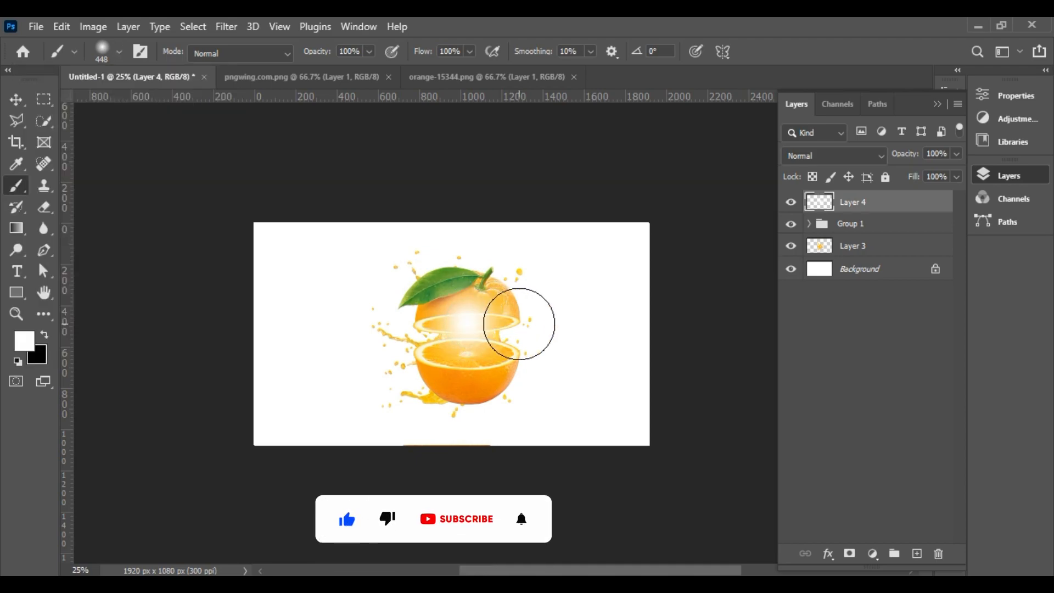
key("ctrl+z")
left_click(45, 333)
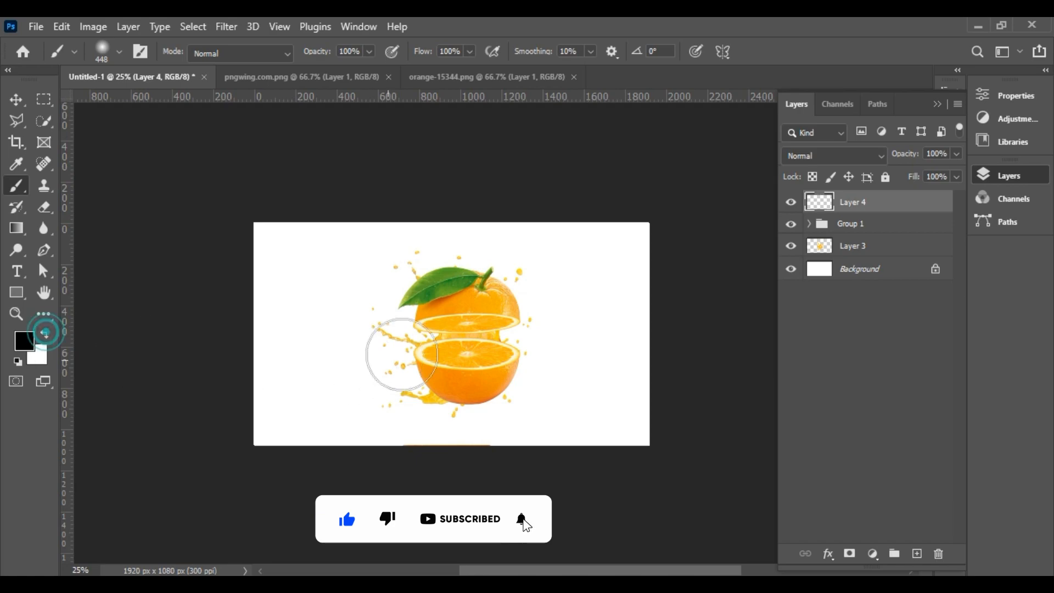
left_click(465, 328)
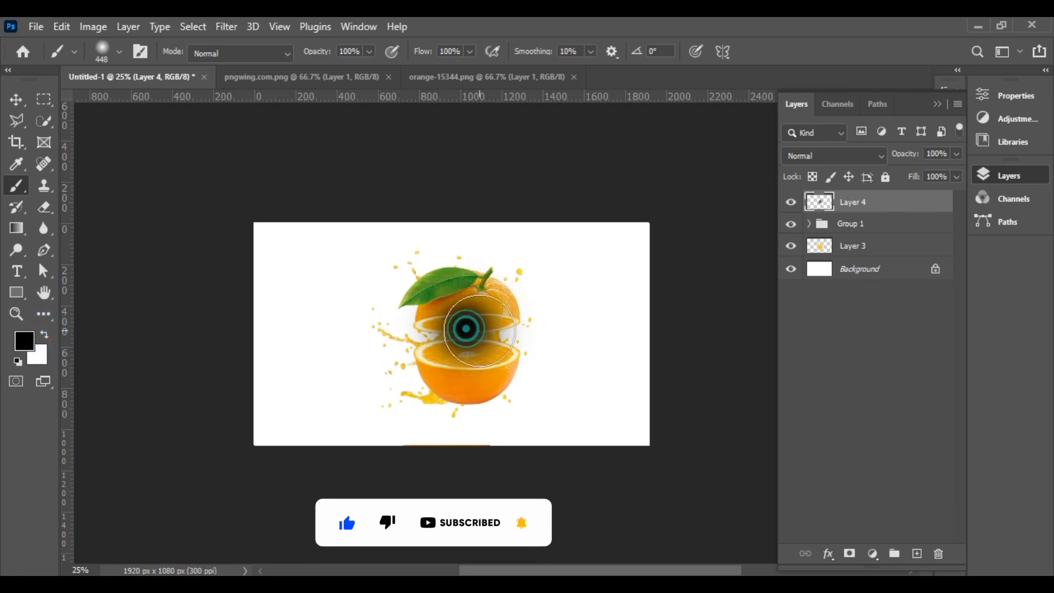
Flatten the black dab to about 4.55% height as a shadow just below the orange, and move its layer beneath Layer 3
left_click(17, 101)
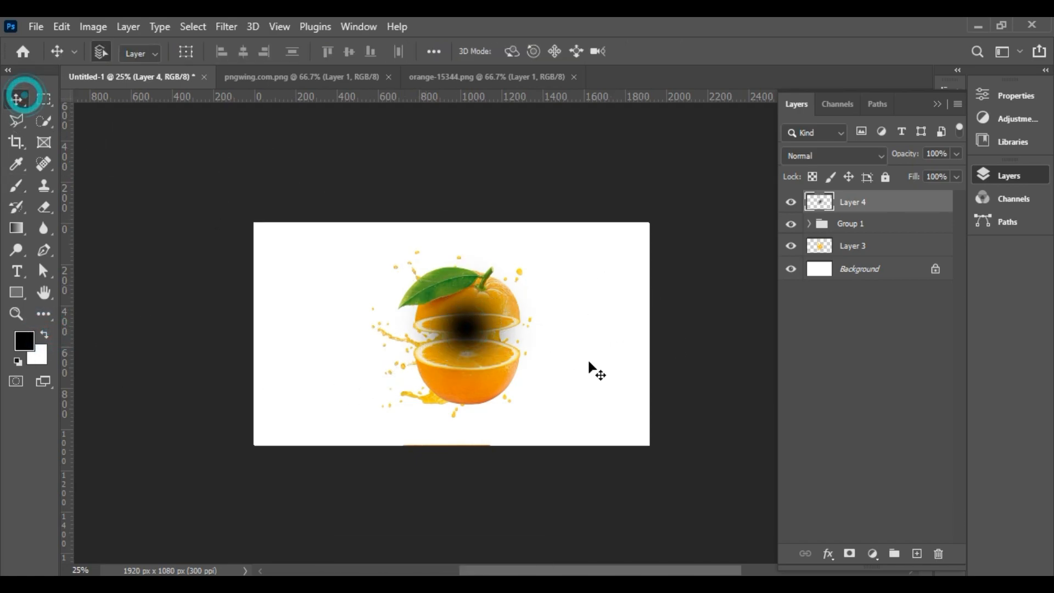
key("ctrl+t")
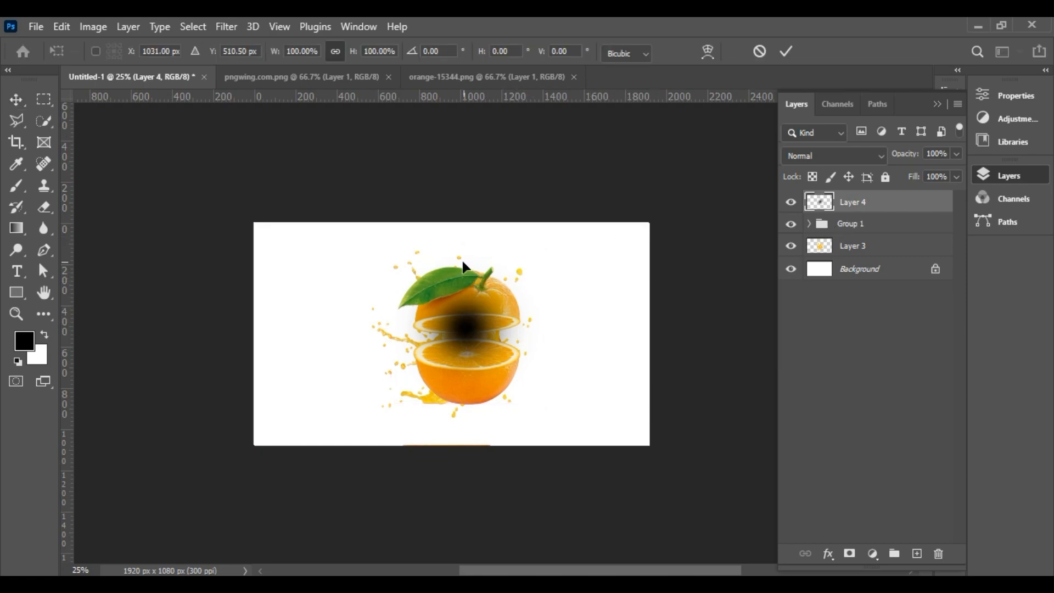
left_click_drag(465, 254, 508, 417)
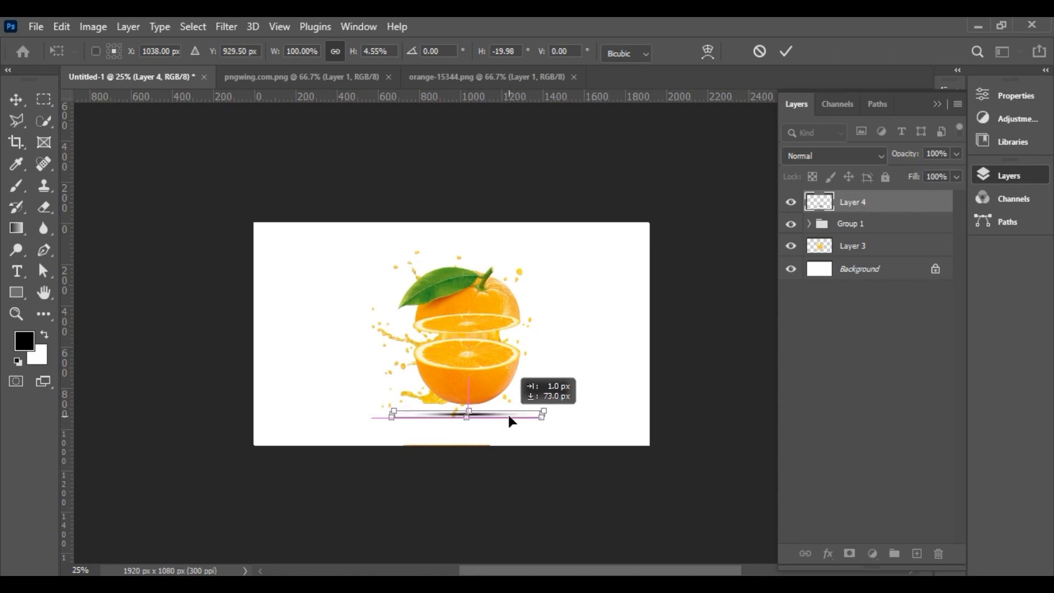
left_click(848, 352)
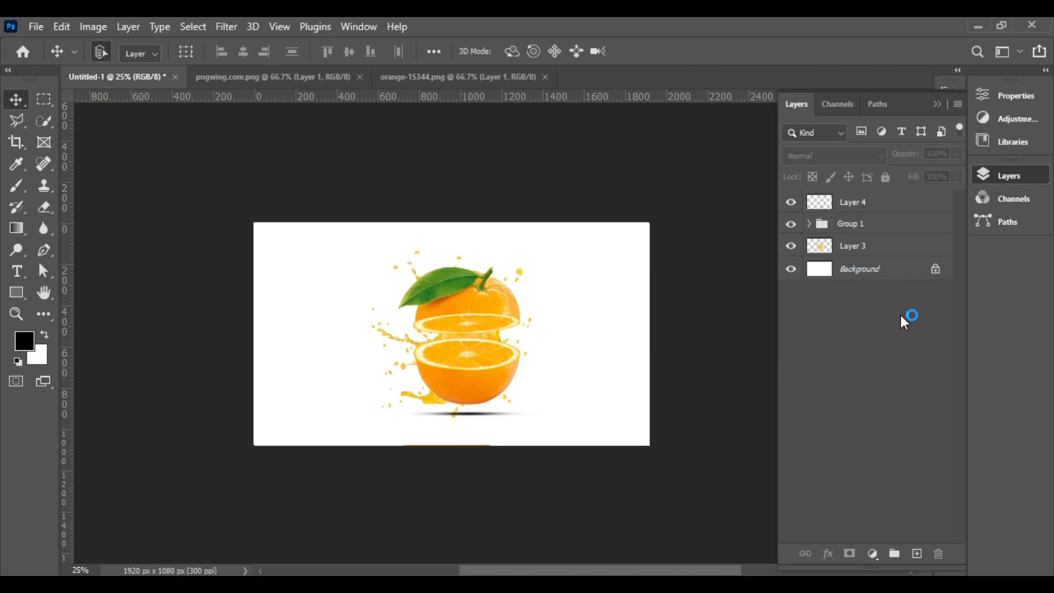
left_click_drag(866, 209, 870, 267)
left_click(869, 326)
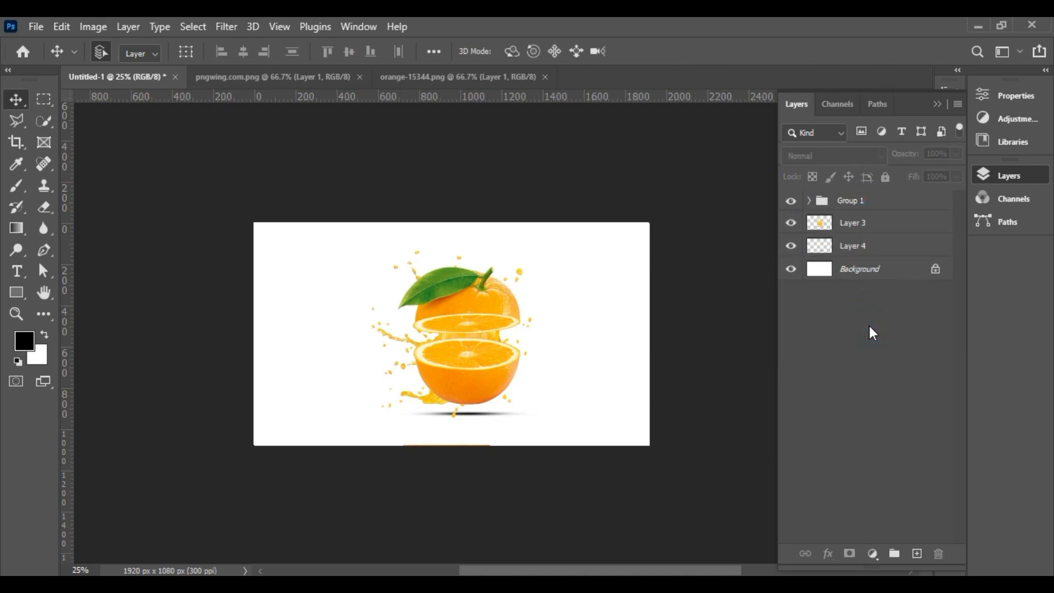